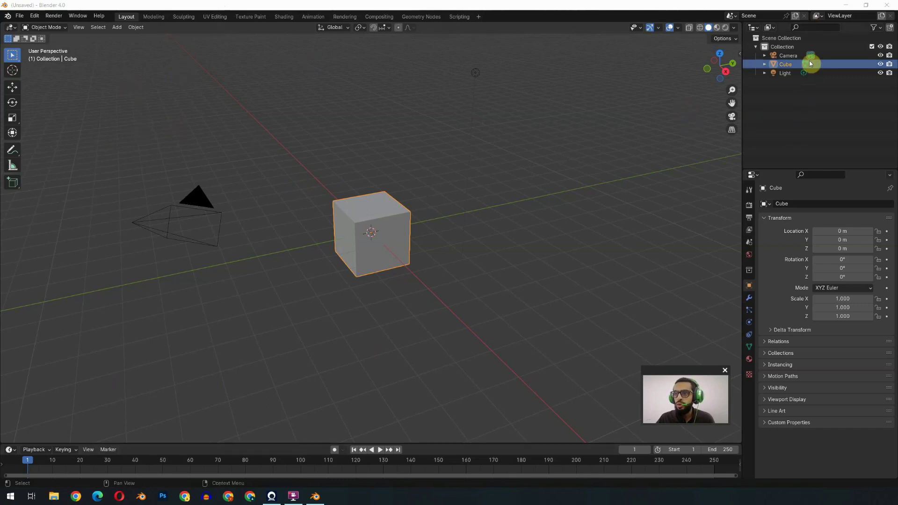
Drag the viewport–timeline border up slightly to give the timeline more room
left_click_drag(447, 443, 451, 432)
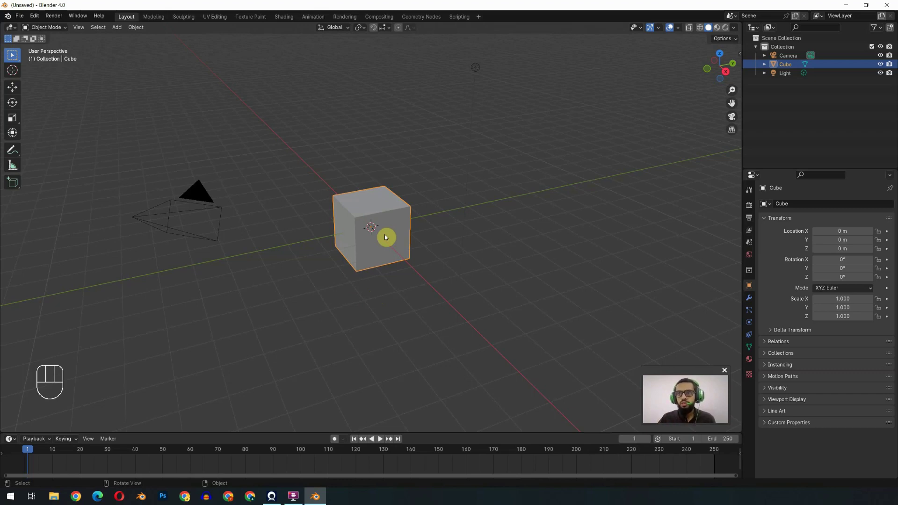
Select the cube, enter Edit Mode, and select several of its corner vertices
left_click(375, 221)
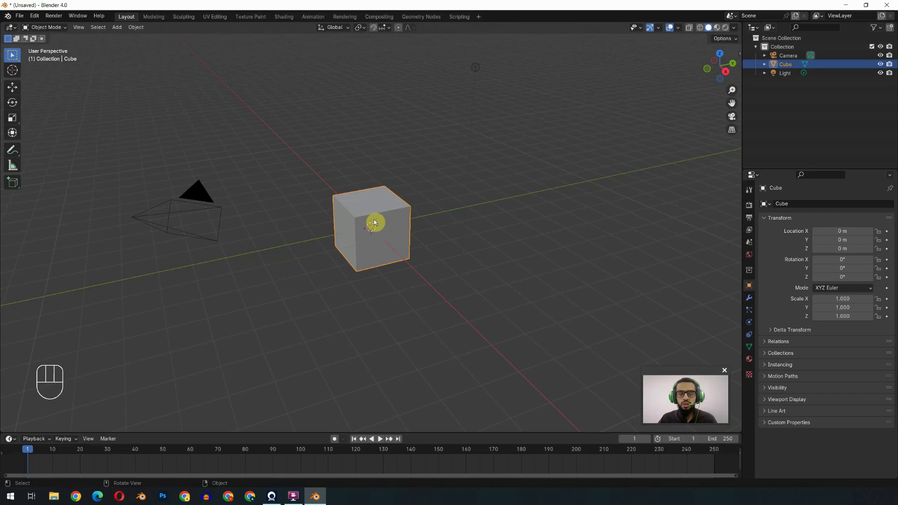
key("Tab")
left_click(342, 195)
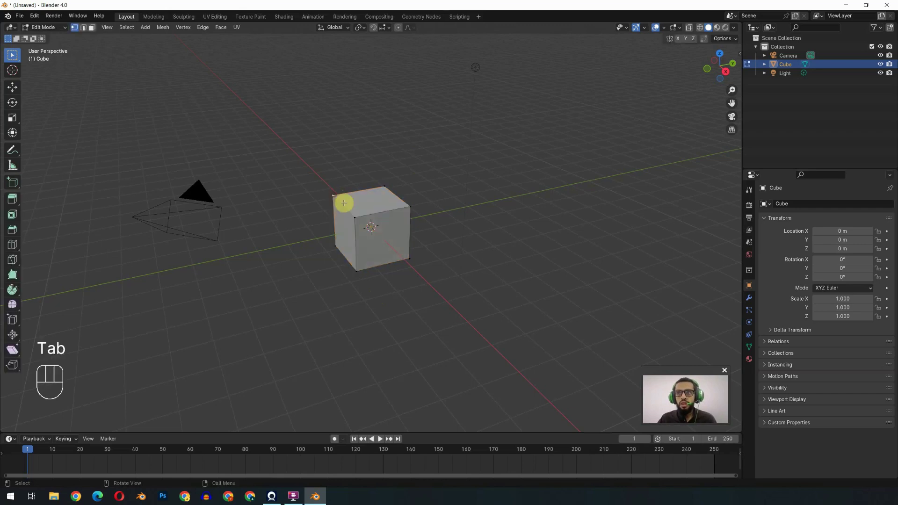
left_click(354, 218)
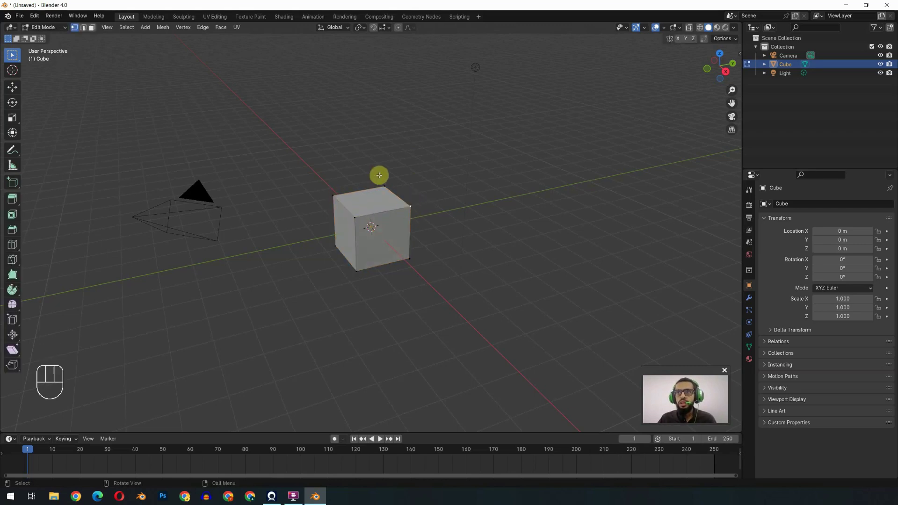
scroll(379, 176, "up", 5)
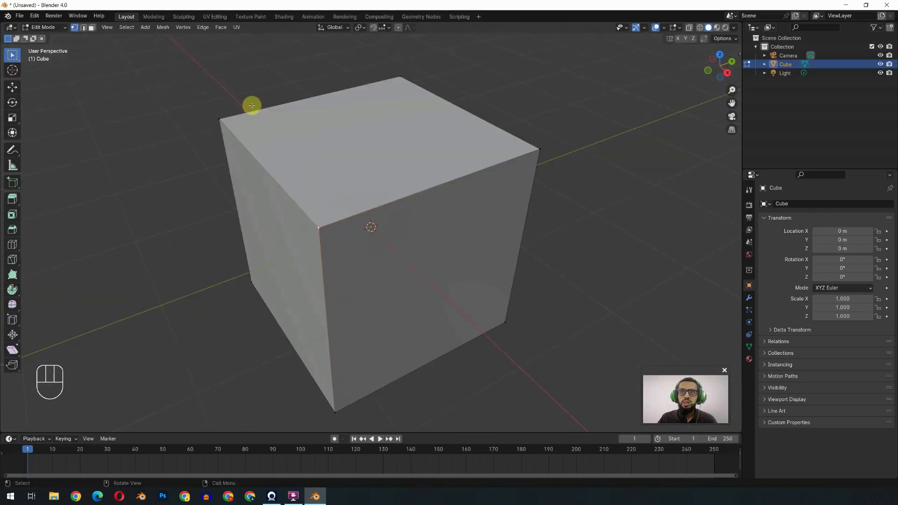
left_click(538, 149, "shift")
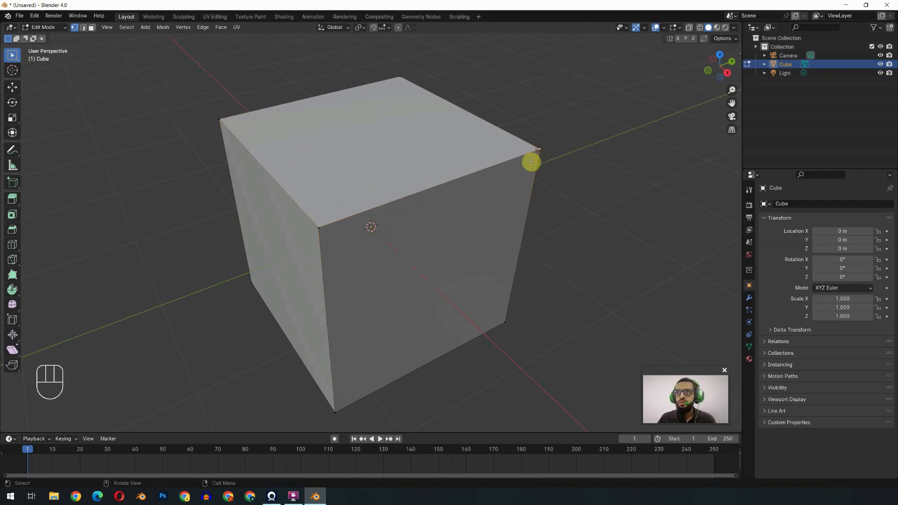
left_click(319, 227, "shift")
In Edge select mode, grab the cube's top-front edge, then cancel the move
left_click(83, 28)
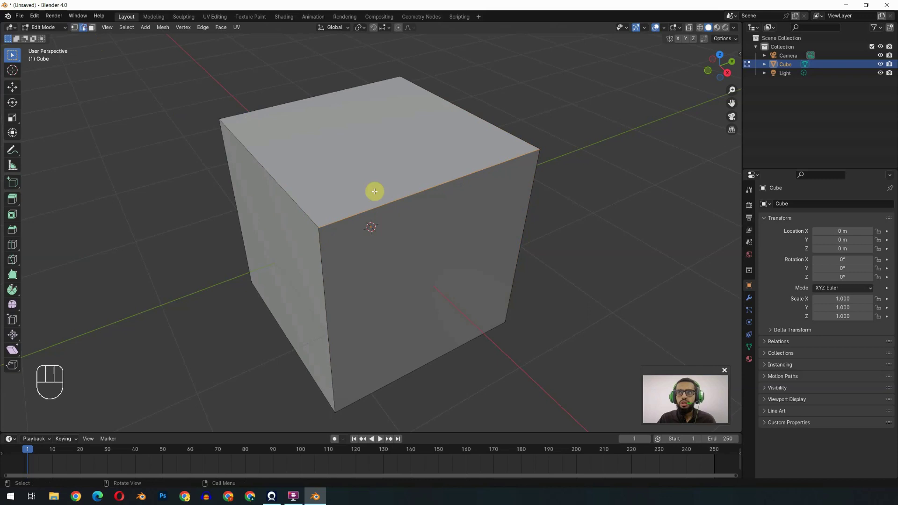
left_click(407, 201)
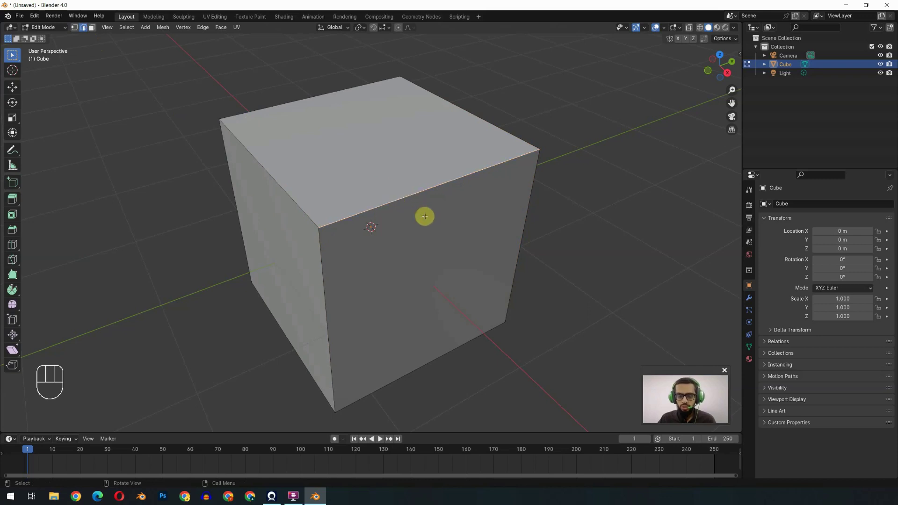
key("g")
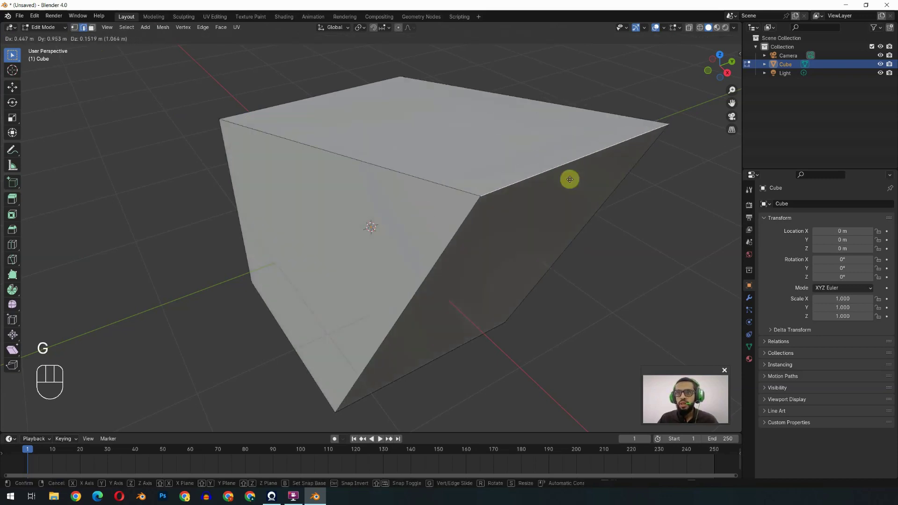
right_click(426, 263)
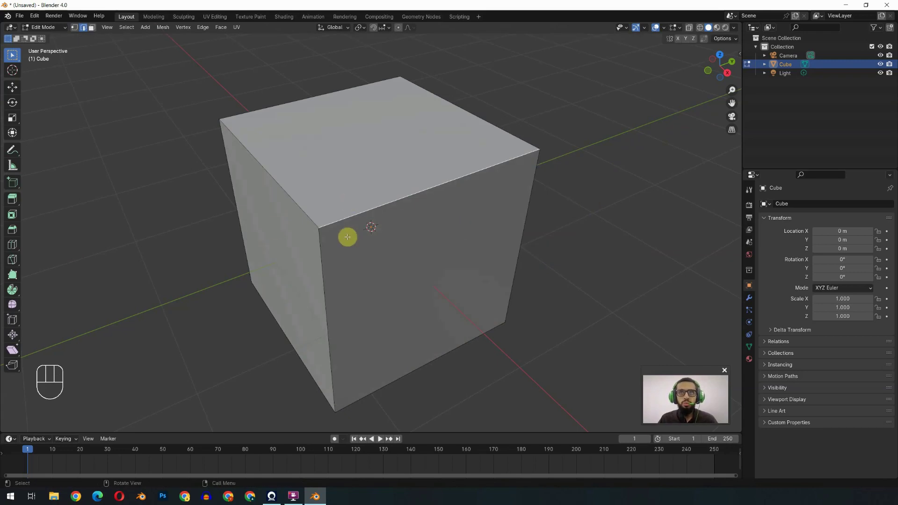
Select the cube's top face in Face mode, then switch back through Edge to Vertex select
left_click(90, 29)
left_click(285, 183)
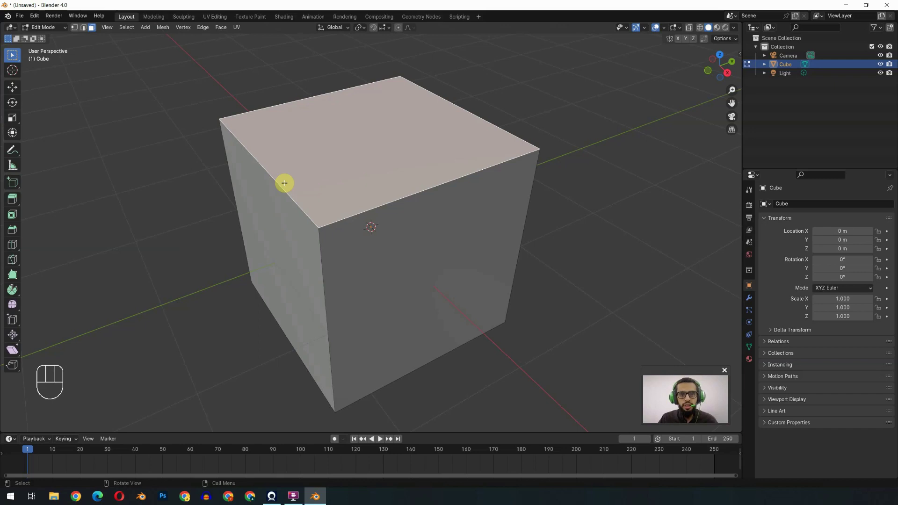
left_click(84, 29)
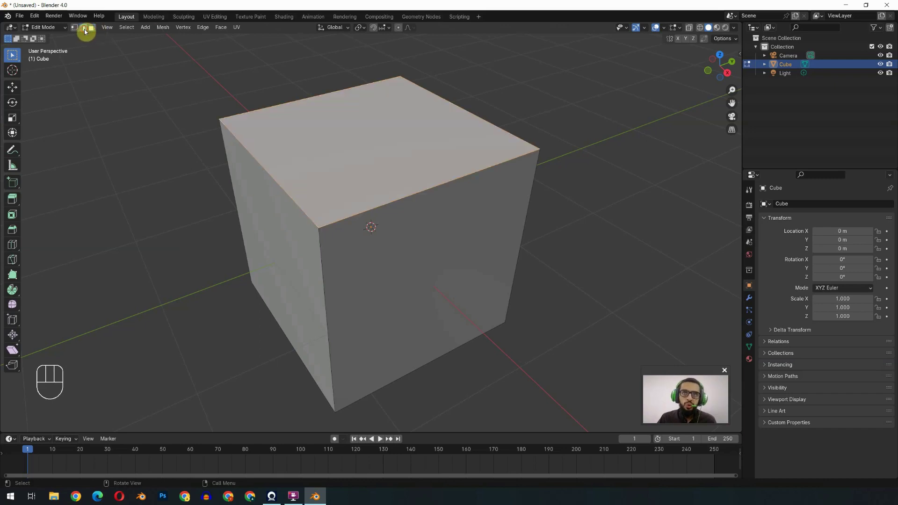
left_click(74, 30)
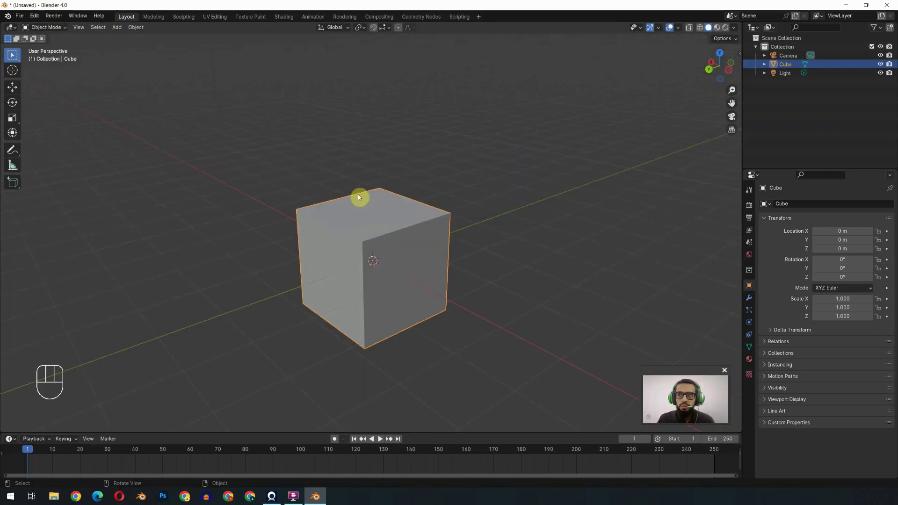
In Edit Mode, extrude the cube's left face outward once, cancelling a second extrusion
key("Tab")
left_click(328, 260)
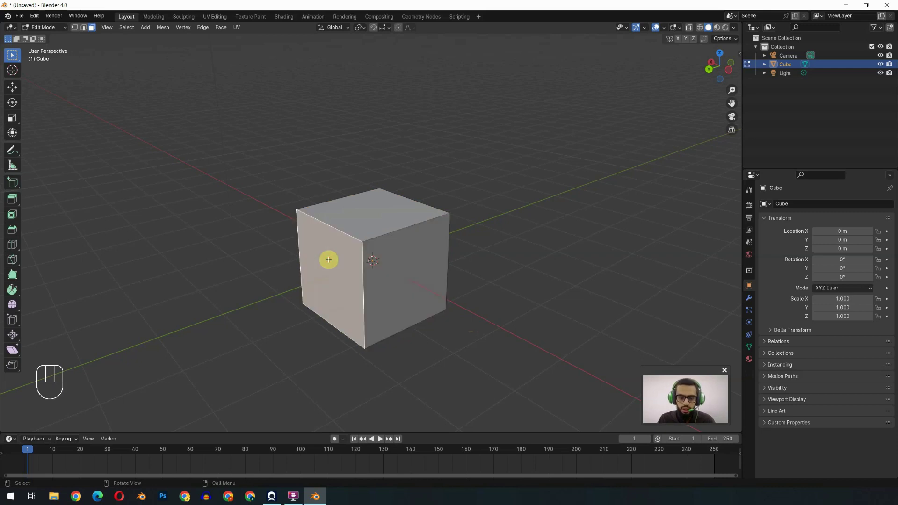
key("e")
left_click(292, 262)
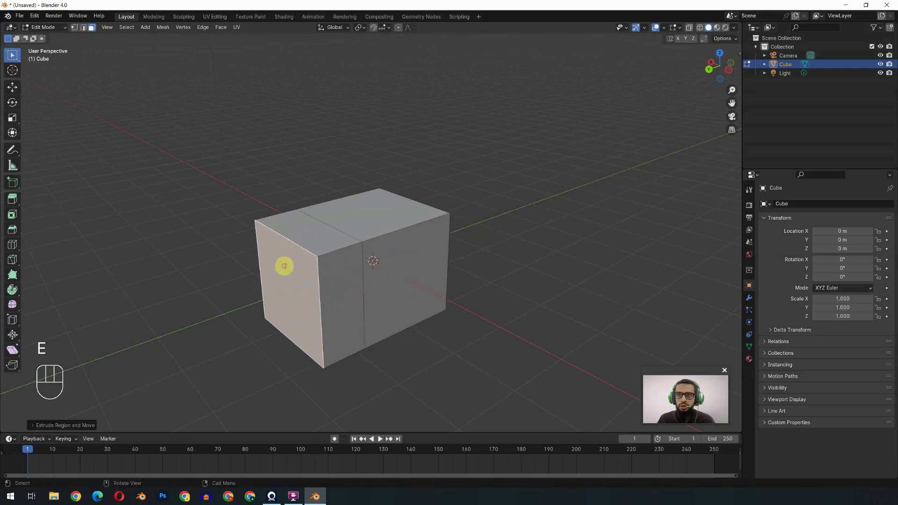
key("e")
right_click(225, 280)
Extrude the middle side face outward and return to Object Mode
left_click(337, 276)
key("e")
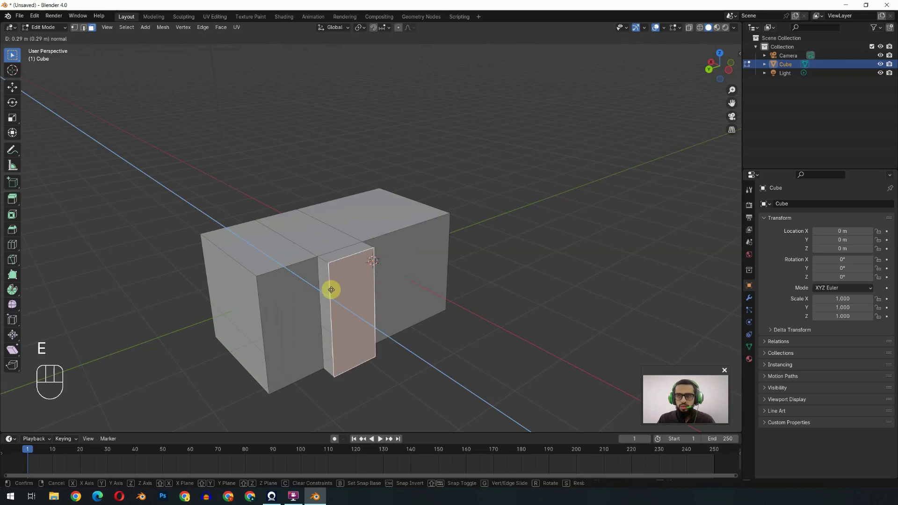
left_click(358, 311)
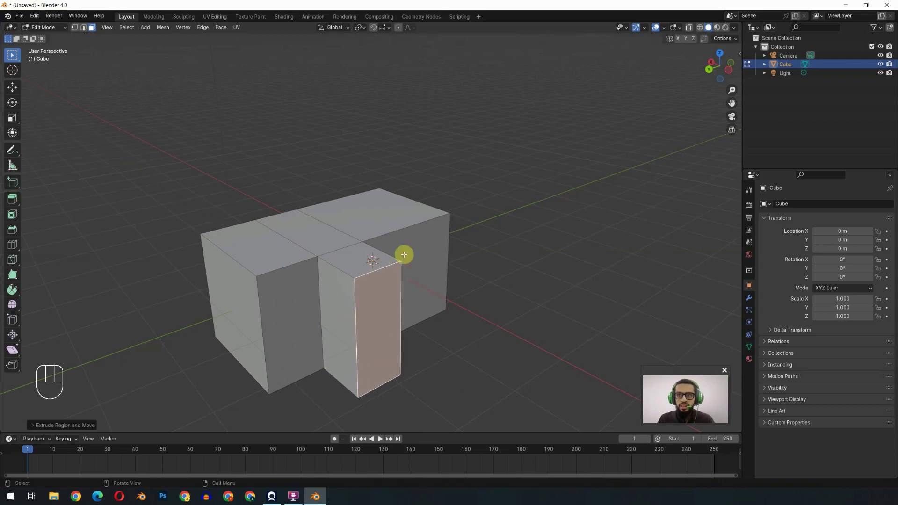
key("Tab")
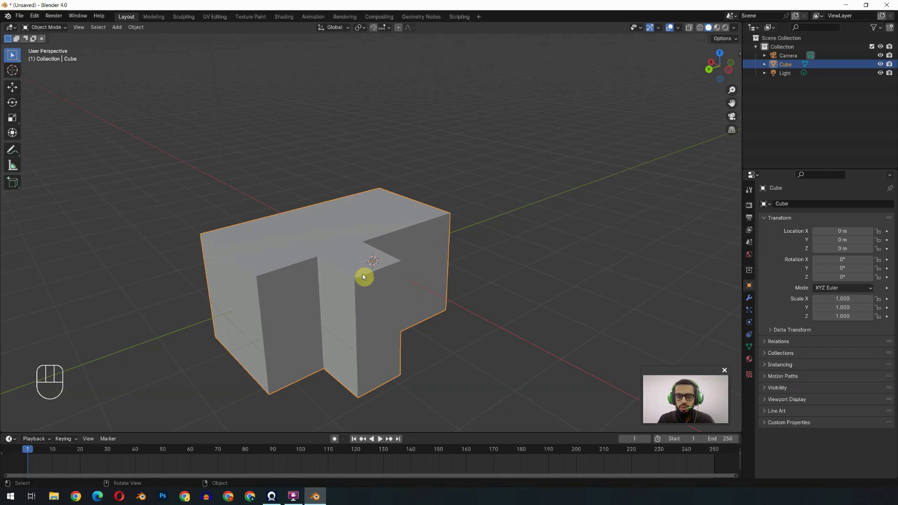
Delete the extruded cube and add a new plane at the origin
key("x")
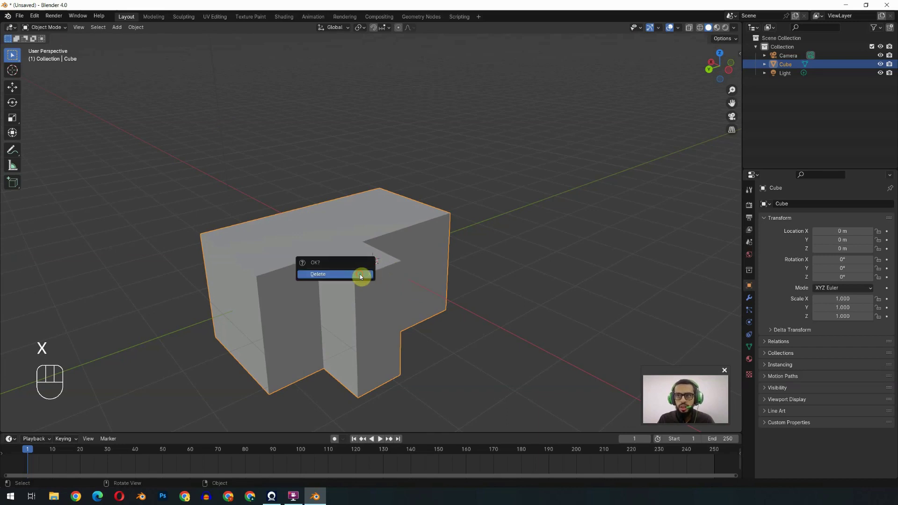
left_click(361, 274)
key("shift")
key("shift+a")
mouse_move(360, 274)
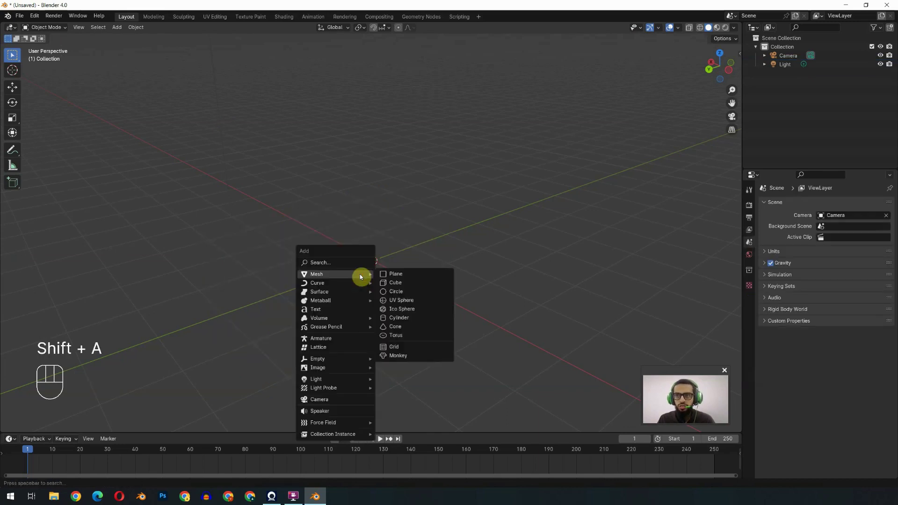
left_click(402, 275)
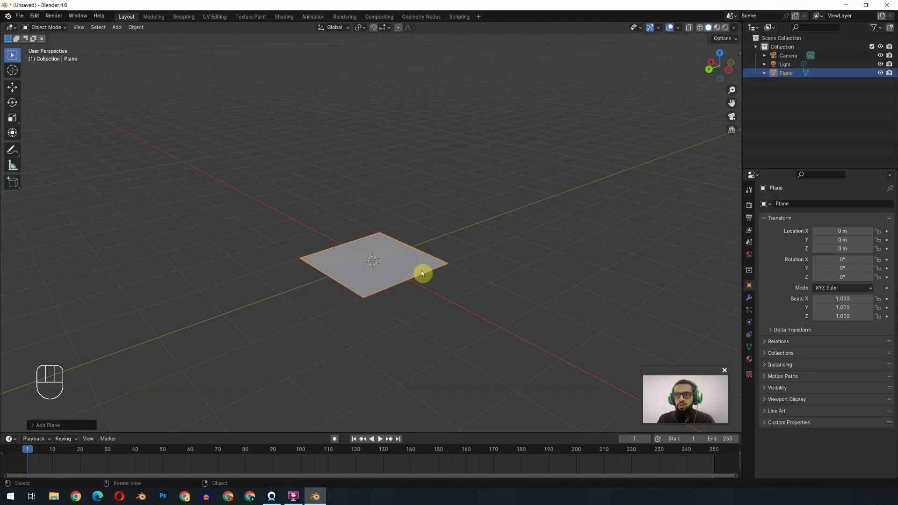
In Edit Mode, clear the selection and select the plane's bottom, left and right vertices
key("Tab")
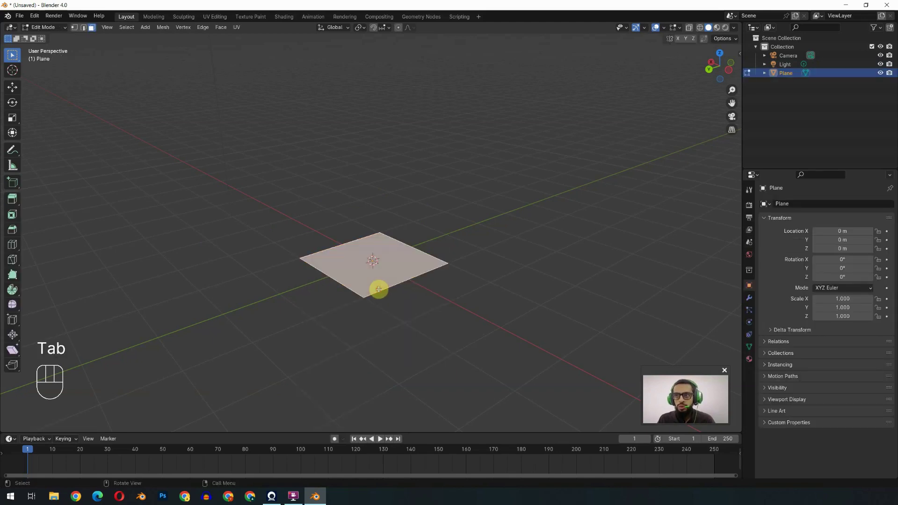
key("alt+a")
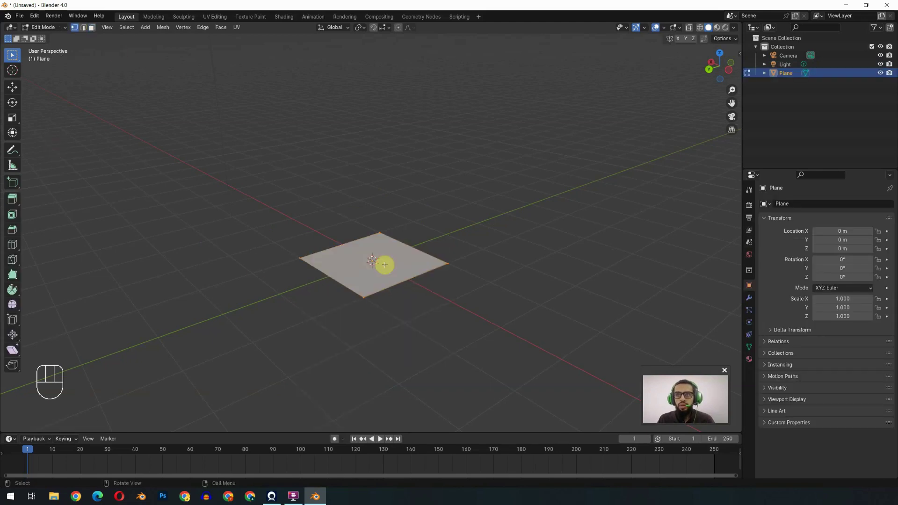
left_click(364, 296)
left_click(301, 255, "shift")
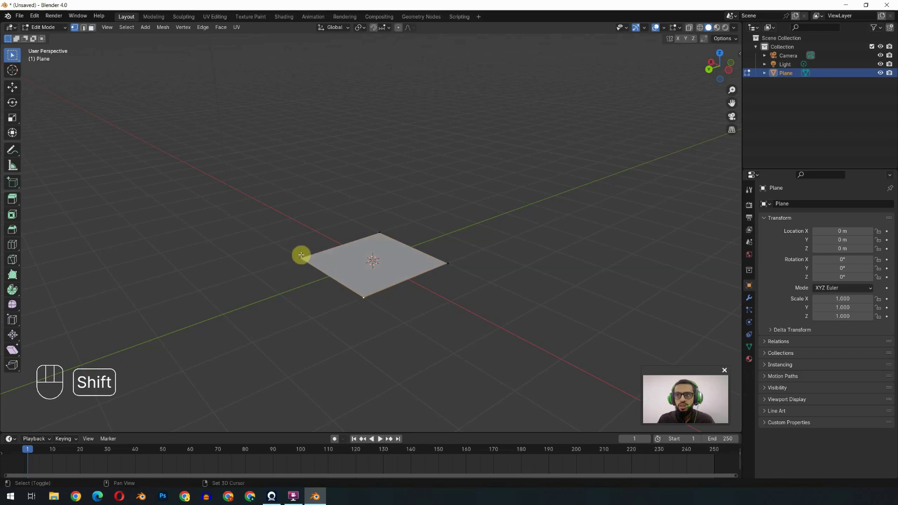
left_click(448, 263, "shift")
Delete the three selected vertices and select the remaining top vertex
key("x")
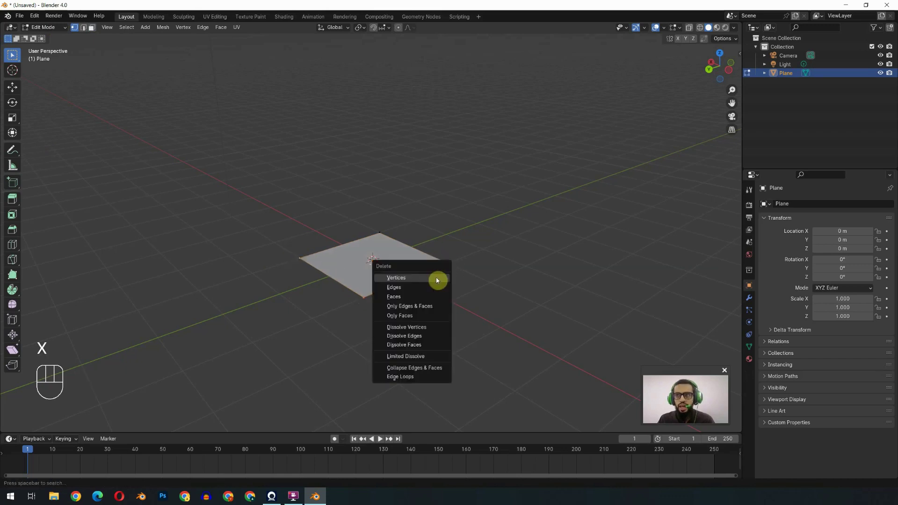
left_click(437, 278)
left_click(380, 232)
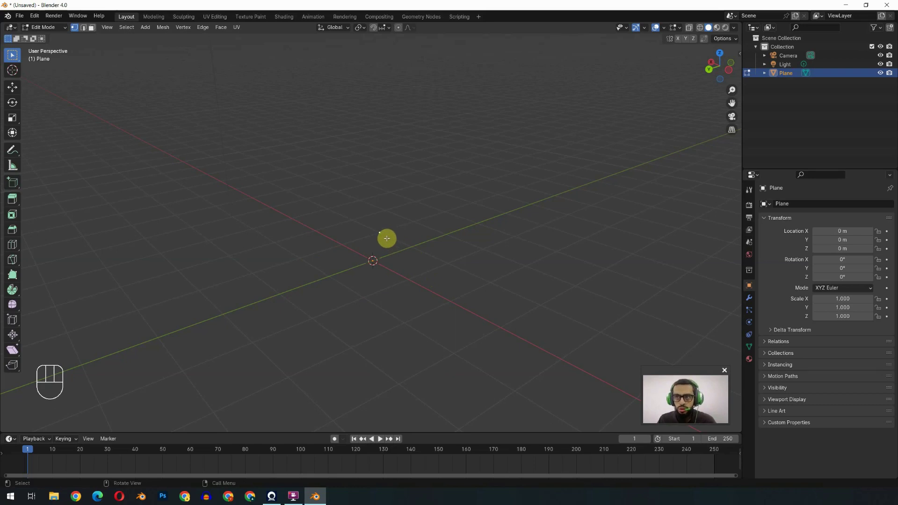
Extrude the lone vertex into an edge and select both of its vertices
key("e")
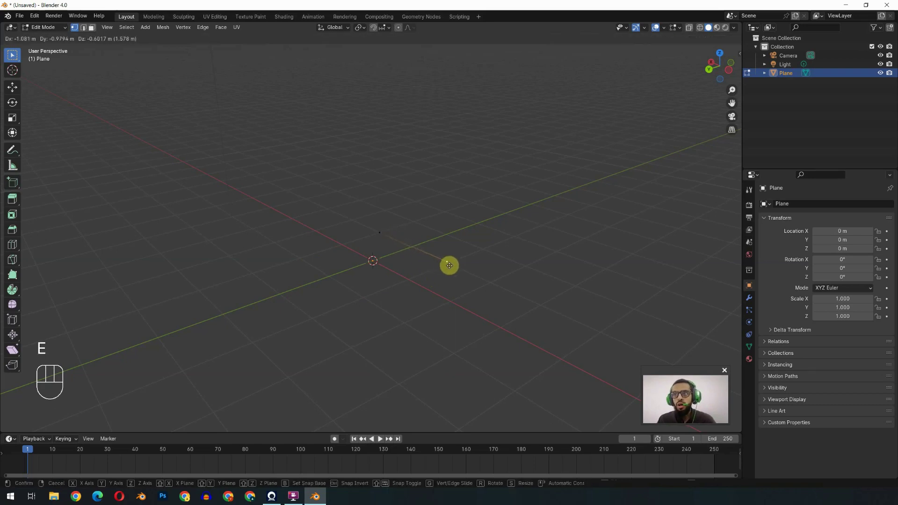
left_click(450, 265)
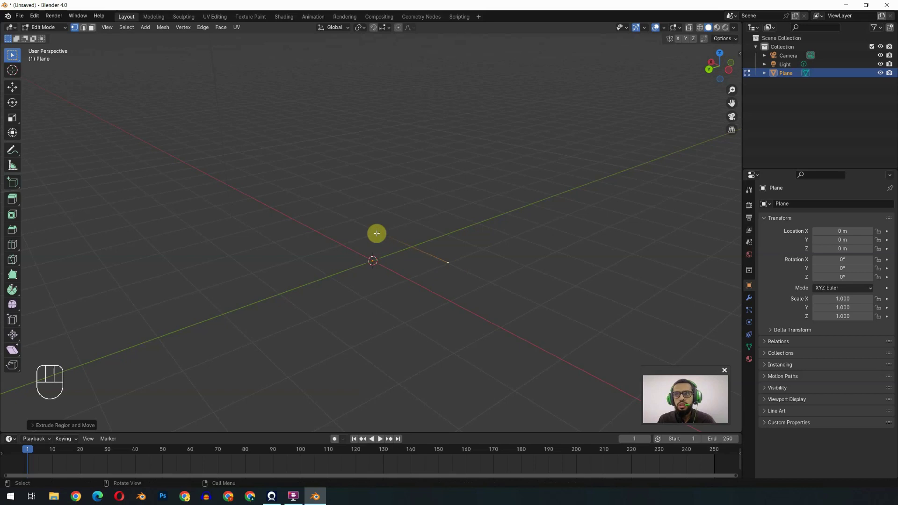
left_click(377, 233)
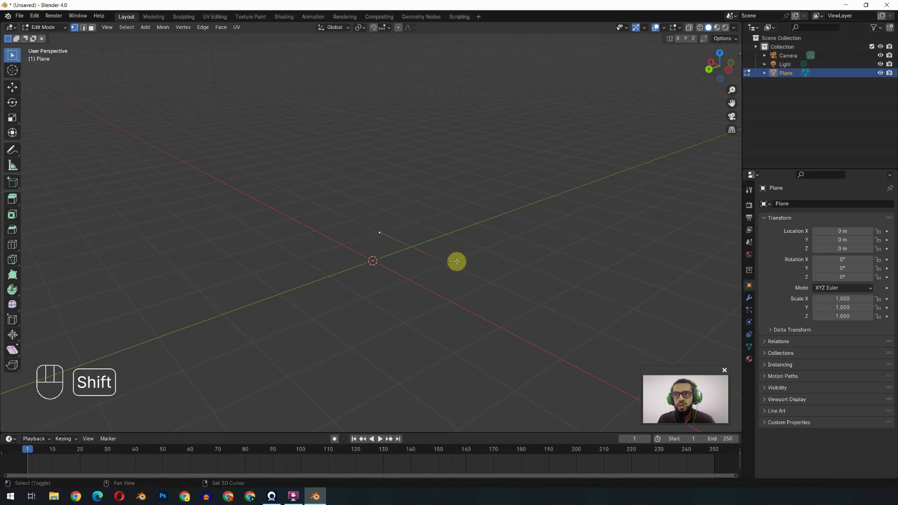
left_click(448, 262, "shift")
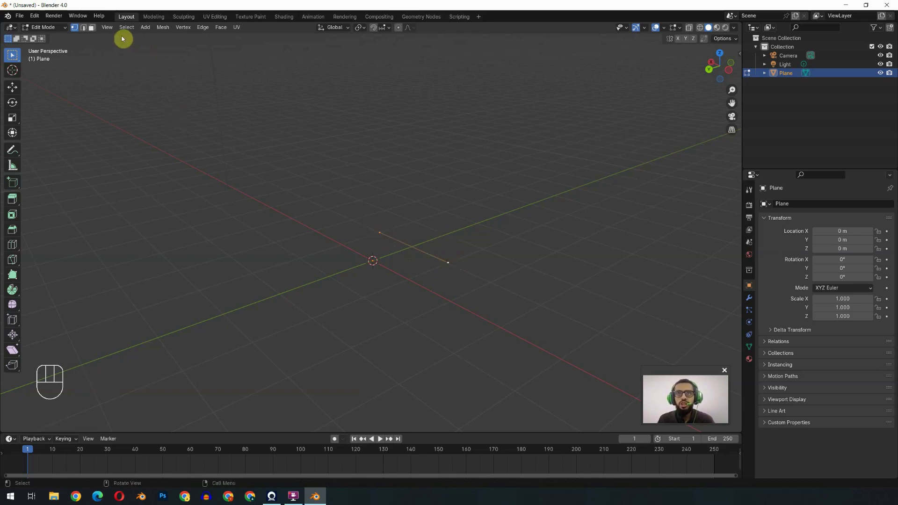
In Edge select mode, extrude the edge into a flat face
left_click(84, 29)
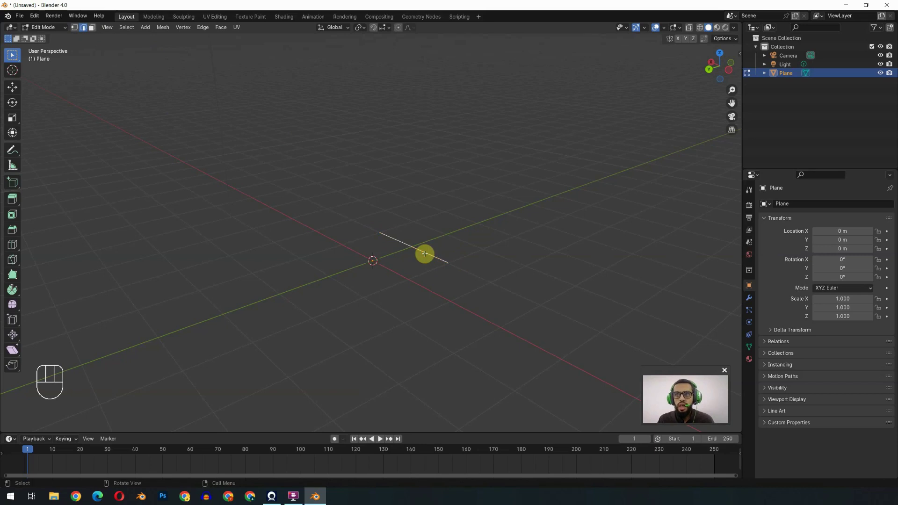
key("e")
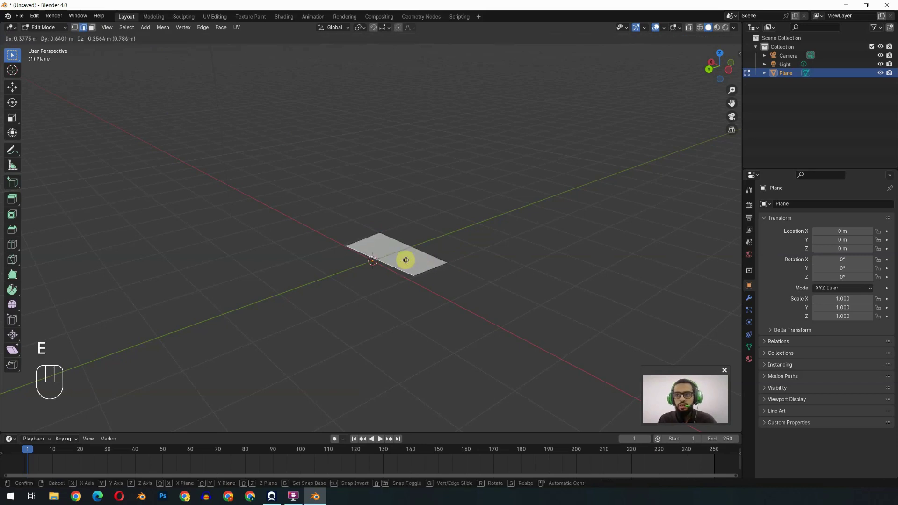
left_click(298, 299)
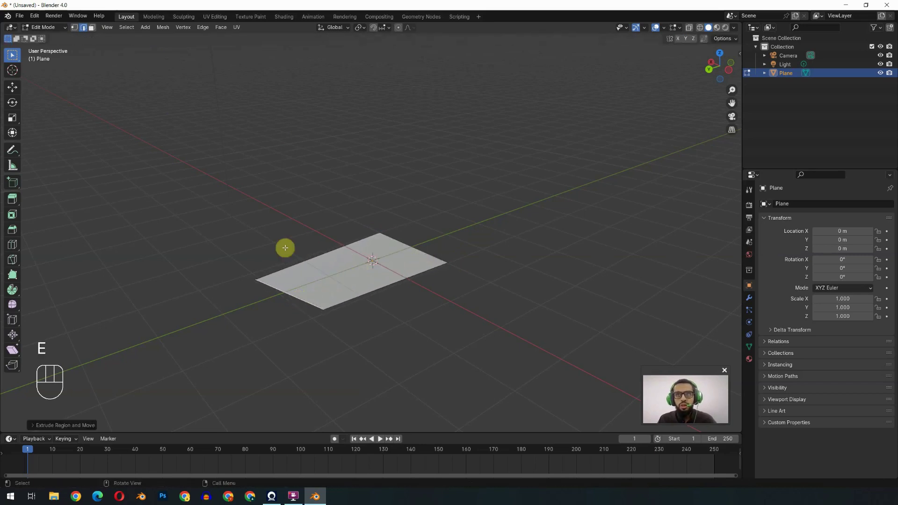
Select the whole face in Face mode and extrude it further, then toggle Edit Mode off and on
left_click(92, 31)
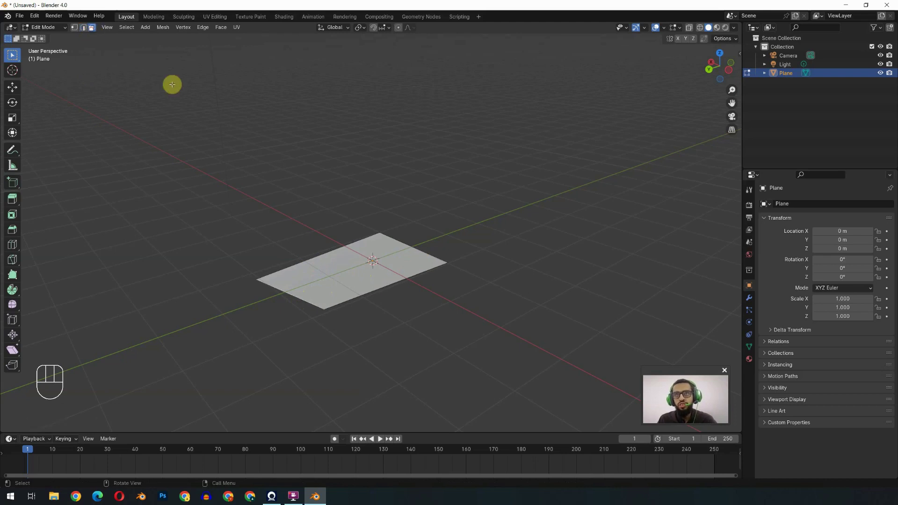
key("a")
key("e")
left_click(396, 320)
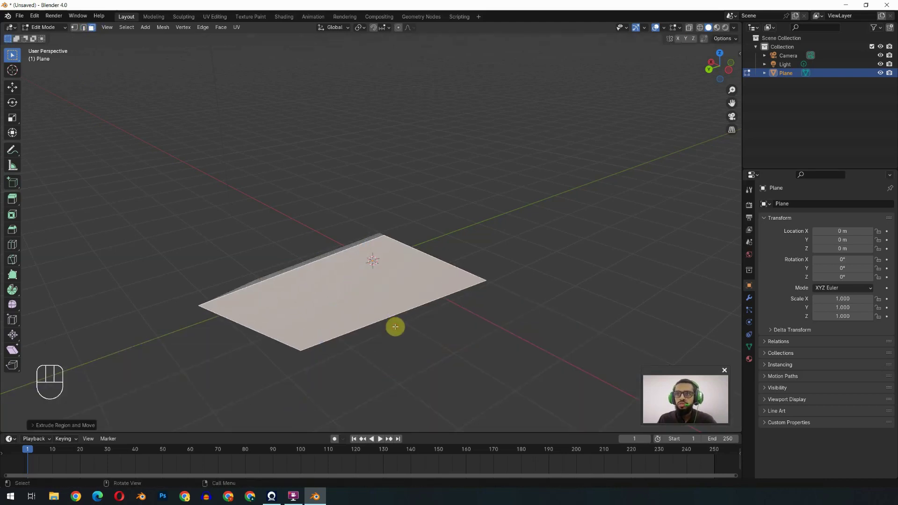
middle_click_drag(395, 325, 363, 309)
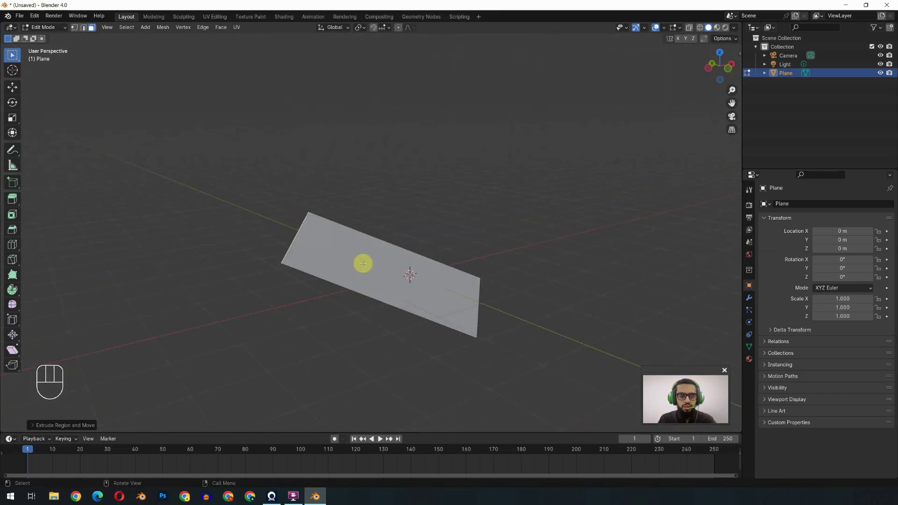
key("Tab")
key("Tab")
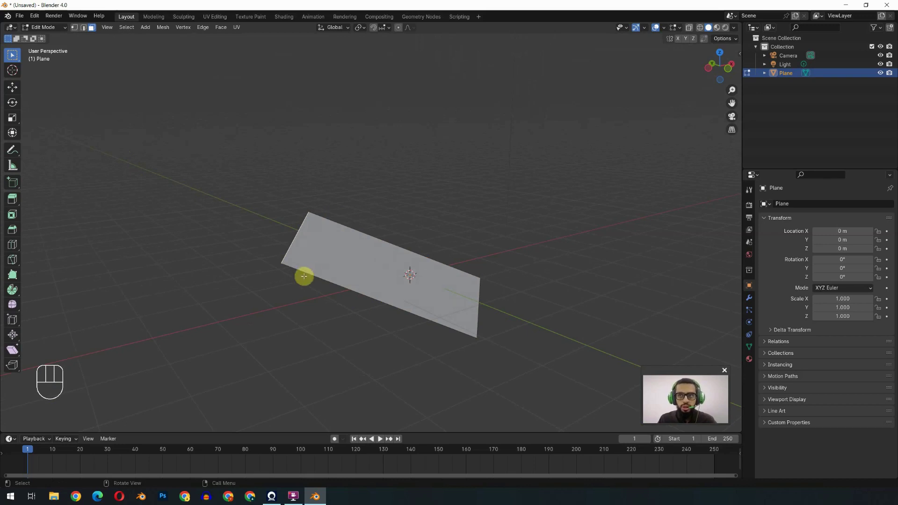
key("Tab")
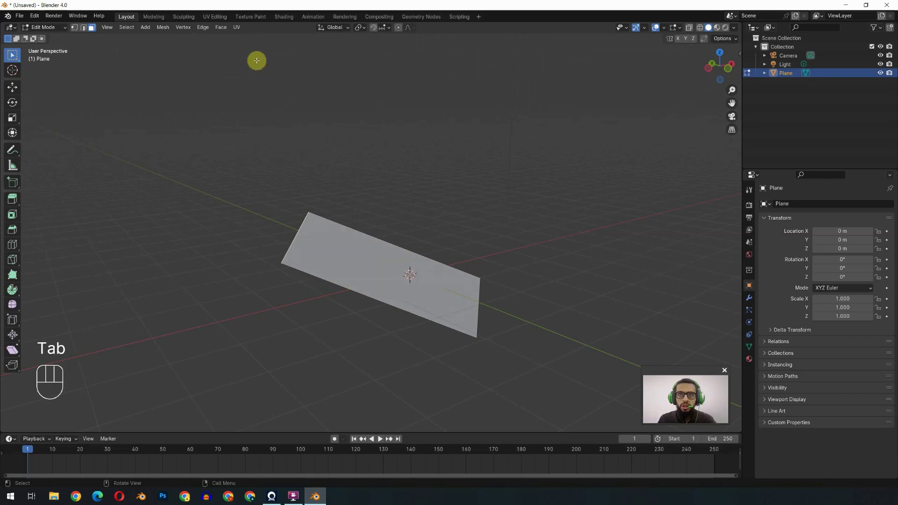
In Object Mode, try sliding the plane along Y with the Move tool, then cancel
key("Tab")
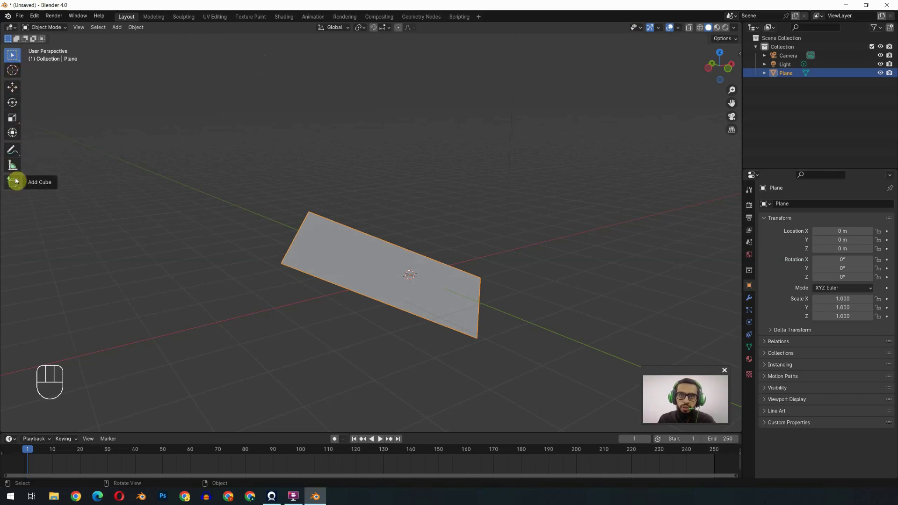
left_click(12, 87)
left_click_drag(398, 269, 423, 297)
right_click(422, 296)
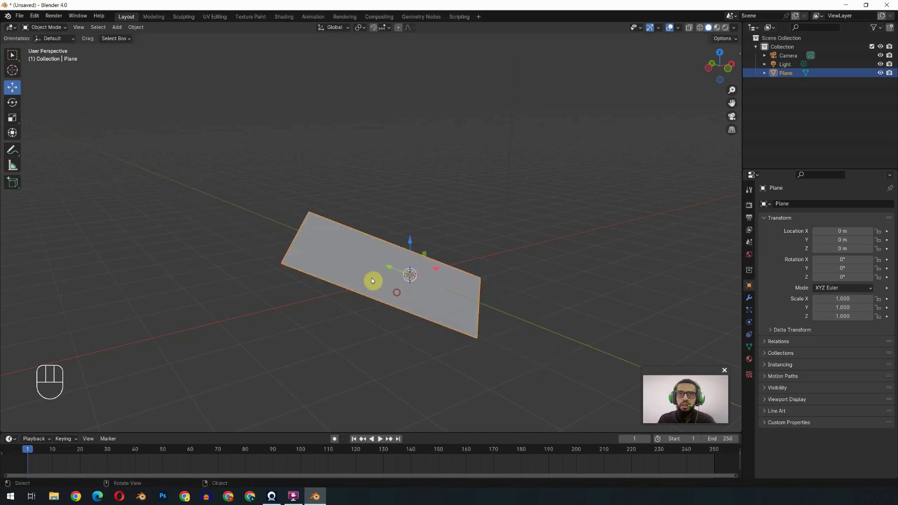
Rotate the plane around the Y axis with the Rotate tool and zoom out to view it
left_click(11, 104)
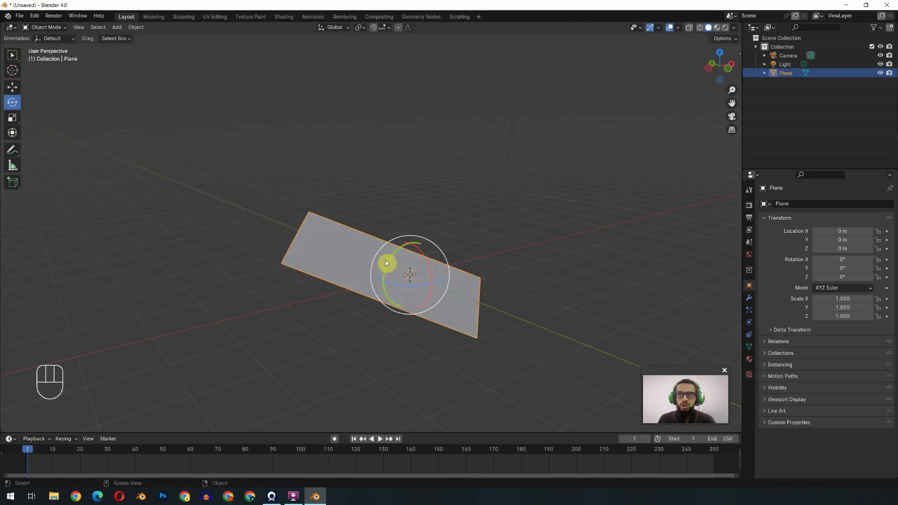
left_click_drag(386, 261, 405, 287)
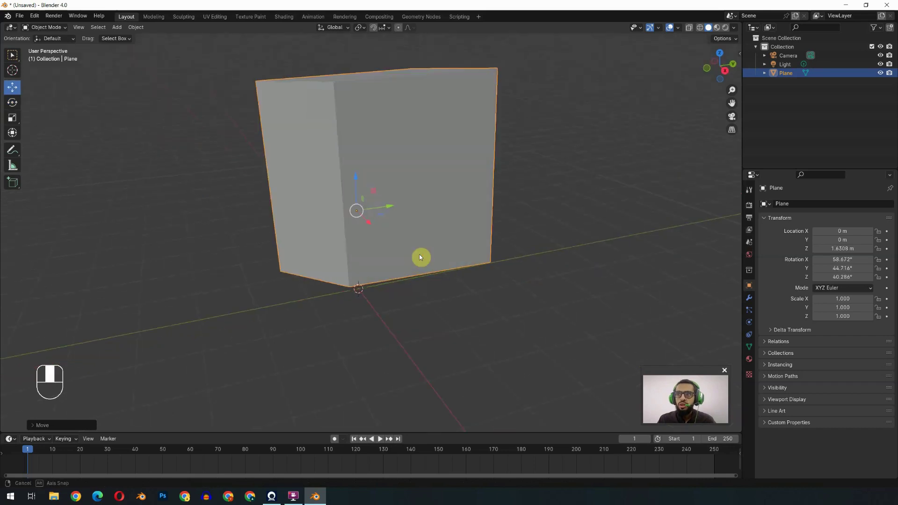
middle_click_drag(420, 257, 236, 315)
scroll(437, 238, "down", 2)
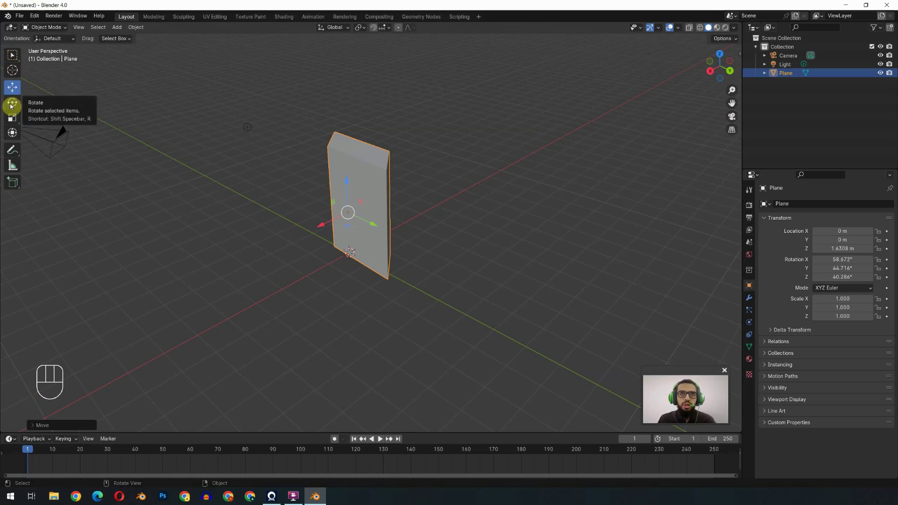
Scale the plane uniformly to 1.241 with the Scale tool, cancelling single-axis attempts
left_click(13, 120)
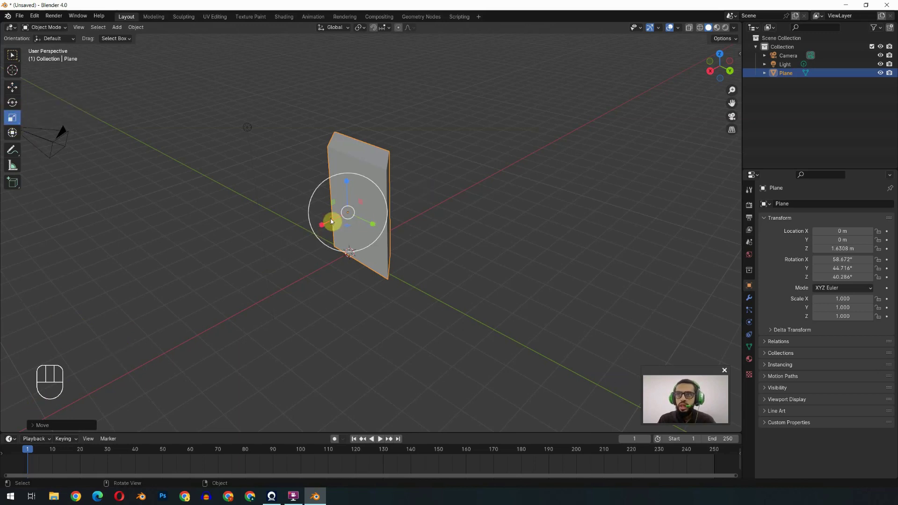
left_click_drag(321, 227, 281, 242)
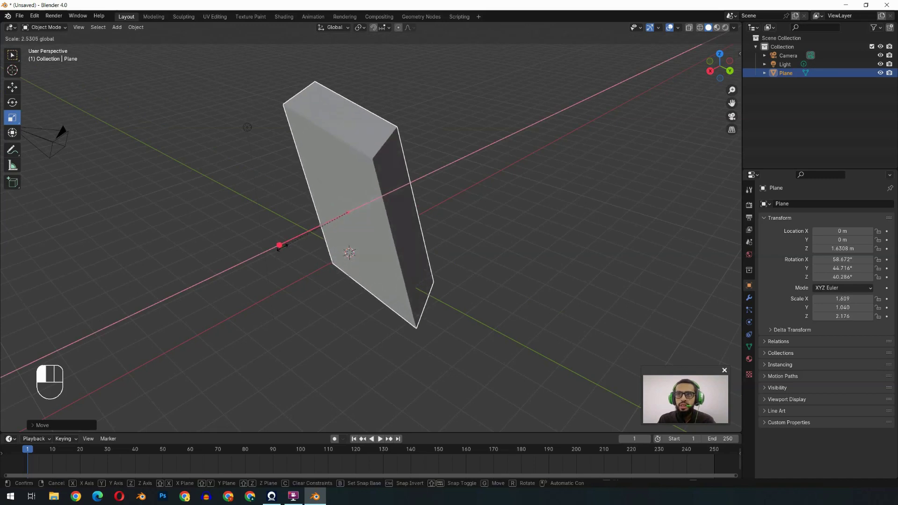
right_click(283, 247)
left_click_drag(364, 221, 395, 233)
right_click(395, 232)
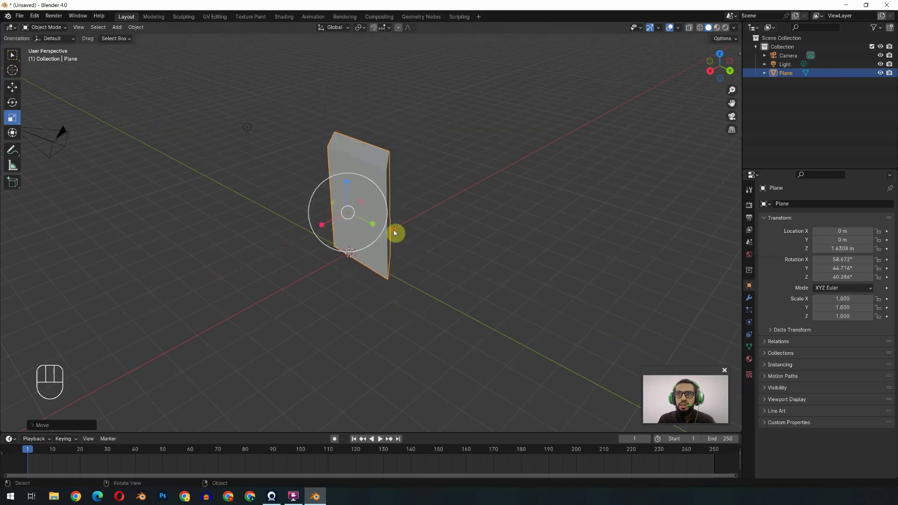
left_click_drag(343, 184, 351, 155)
right_click(351, 155)
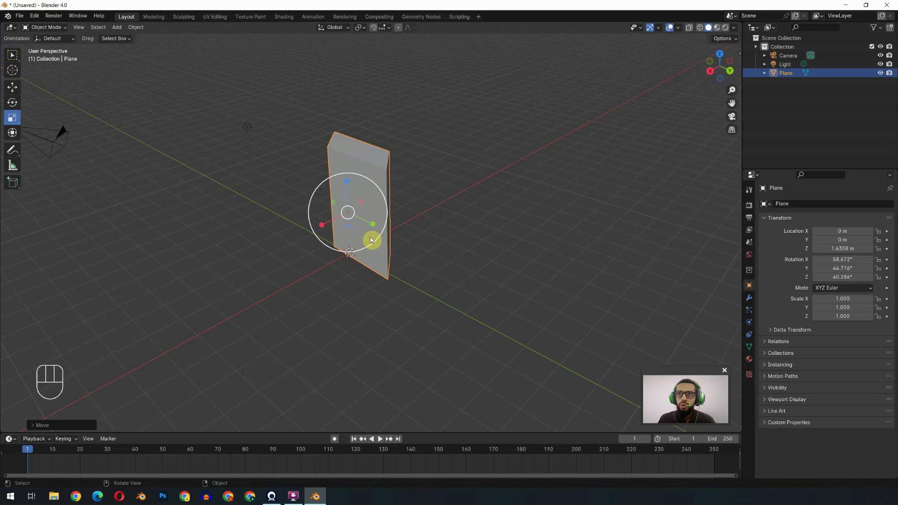
mouse_move(371, 241)
left_mouse_down()
mouse_move(407, 287)
mouse_move(374, 225)
mouse_move(392, 251)
mouse_move(386, 241)
left_mouse_up()
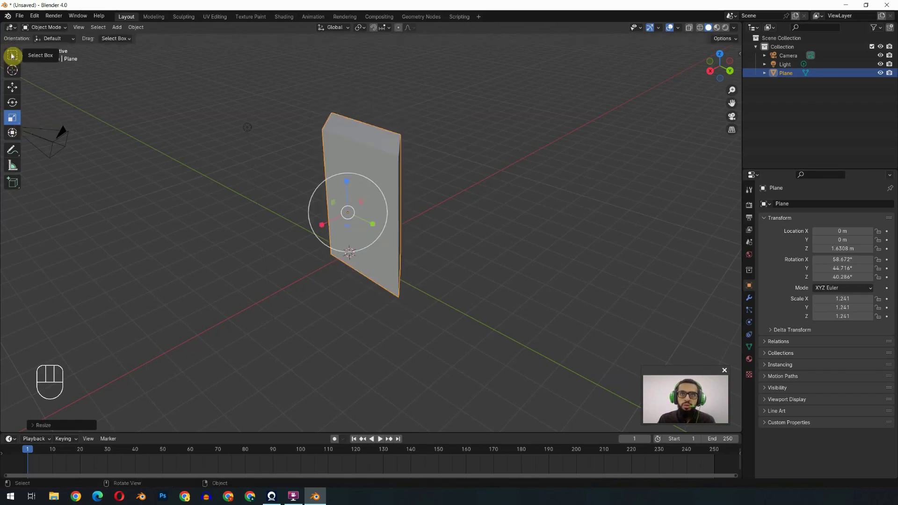
Add a cube and move it to Y -5.0943 m, raising it along Z
left_click(12, 55)
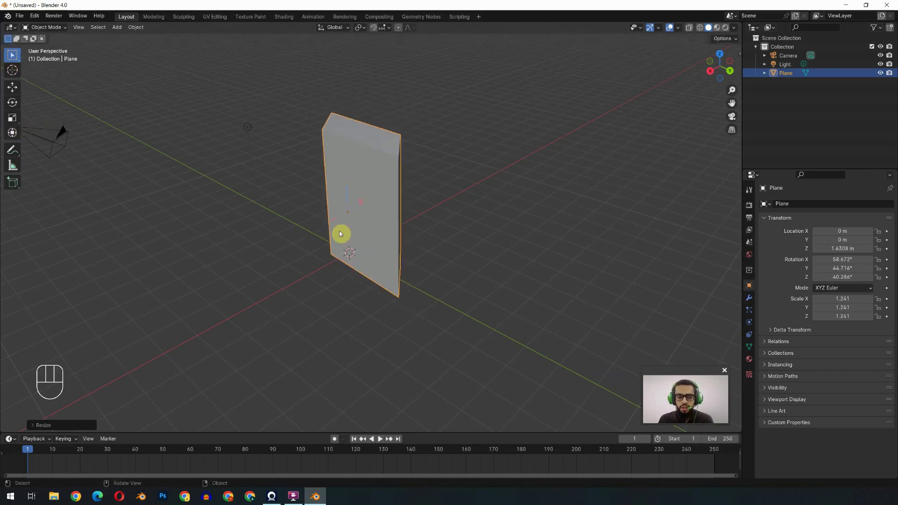
key("shift")
key("shift+a")
mouse_move(328, 233)
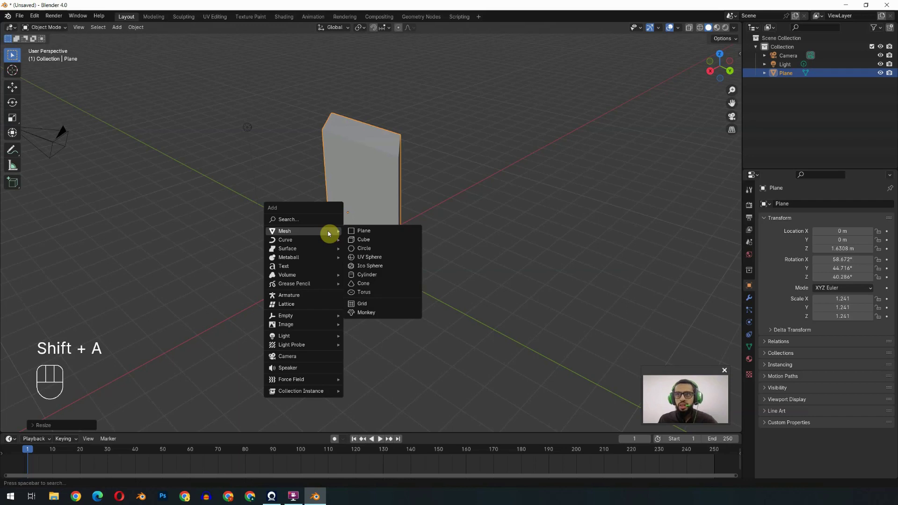
left_click(386, 240)
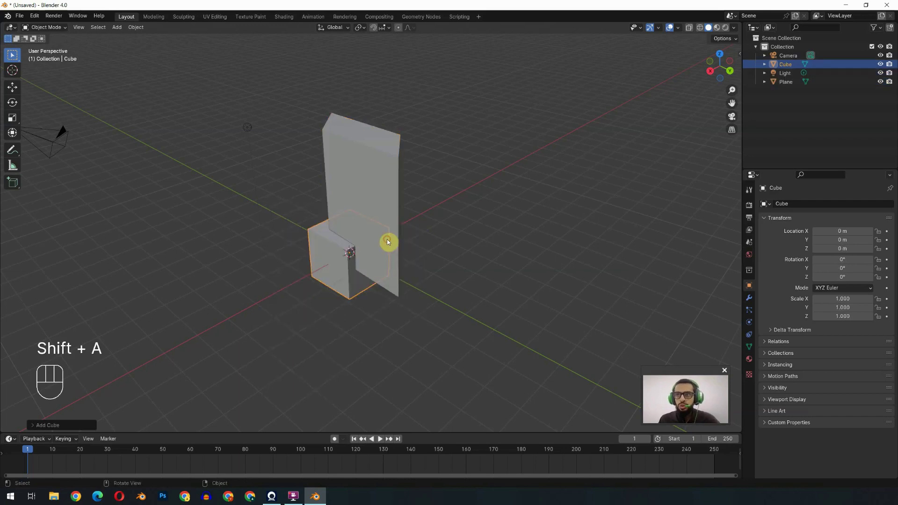
left_click(12, 88)
left_click_drag(373, 268, 275, 227)
left_click_drag(261, 182, 263, 160)
Add a plane and scale it up hugely to serve as the ground
key("shift+a")
mouse_move(178, 203)
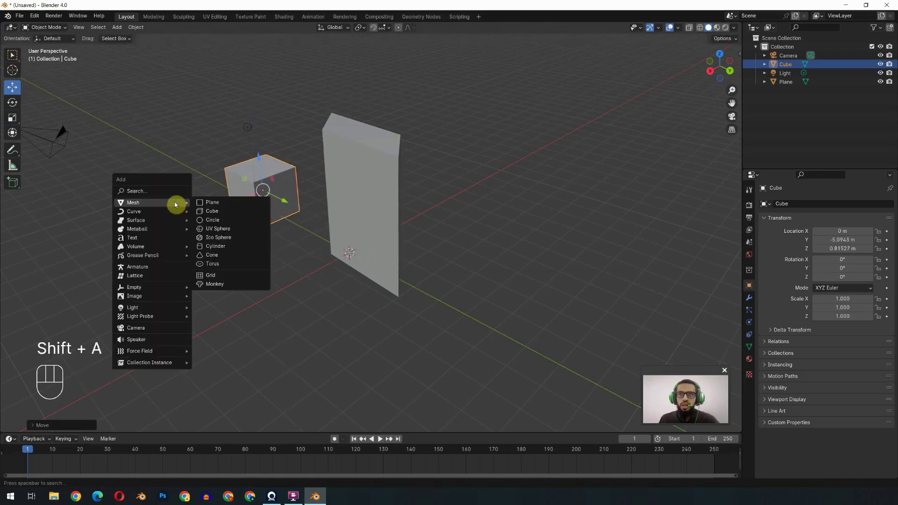
left_click(212, 203)
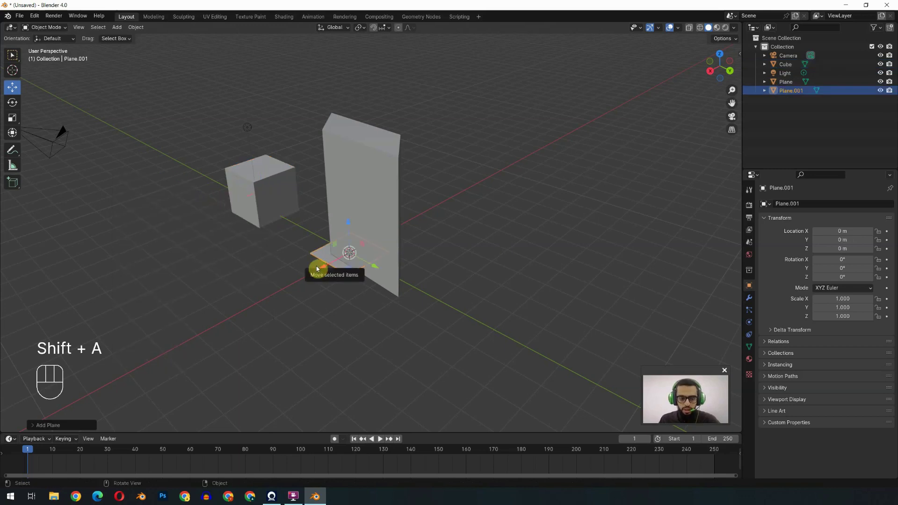
key("s")
left_click(608, 341)
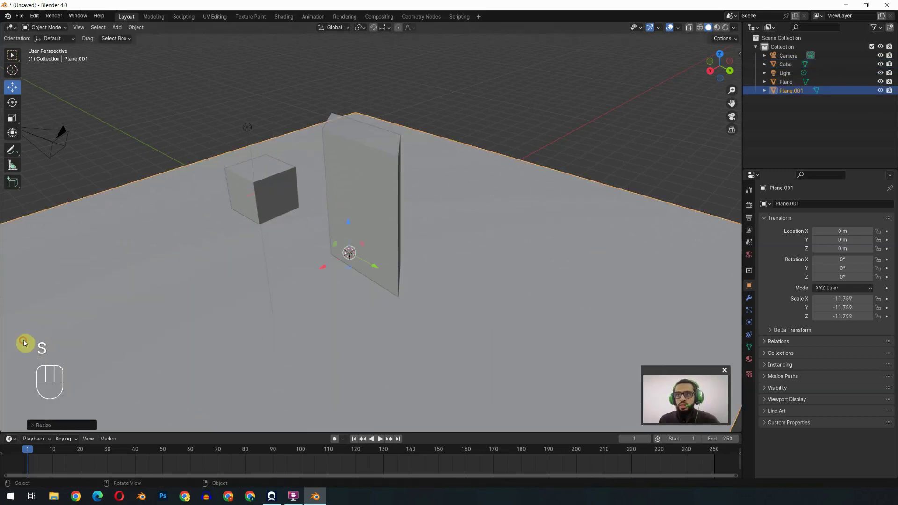
middle_click_drag(351, 255, 399, 241)
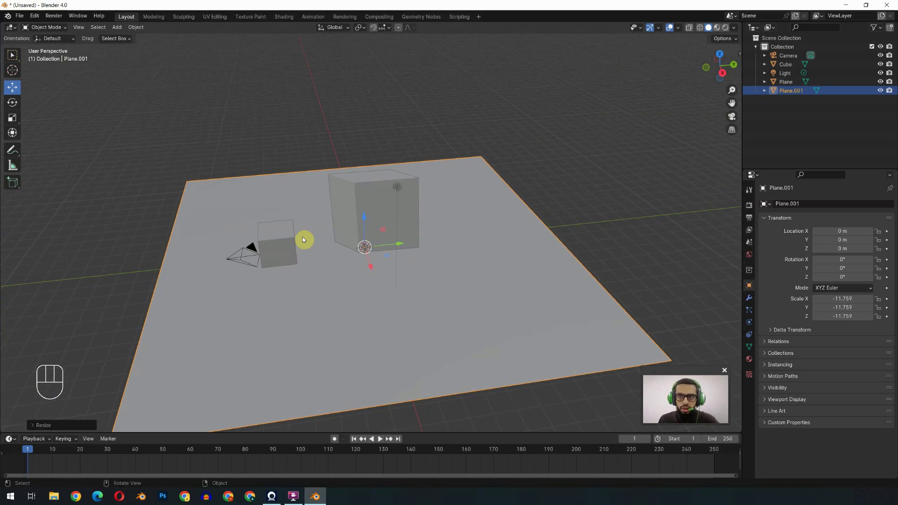
Place the 3D cursor on the ground's right side and add an icosphere there
left_click(11, 72)
left_click(513, 229)
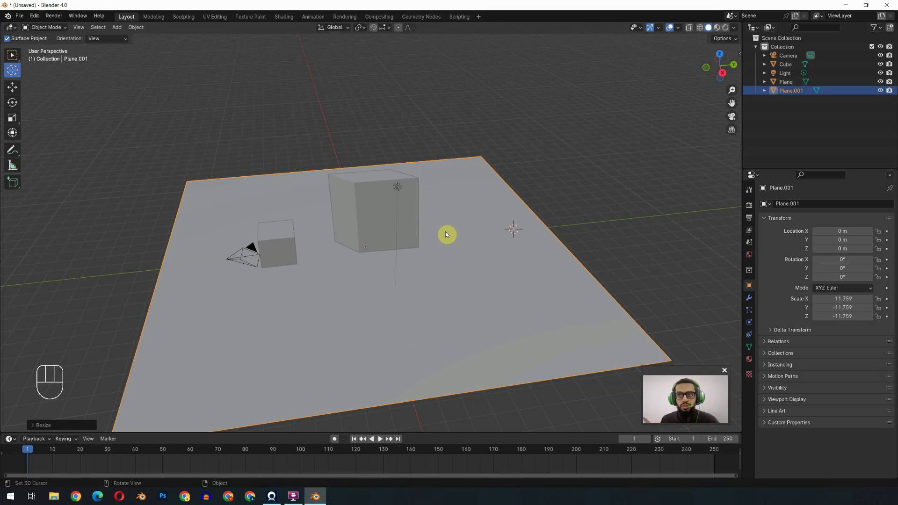
key("shift+a")
mouse_move(445, 232)
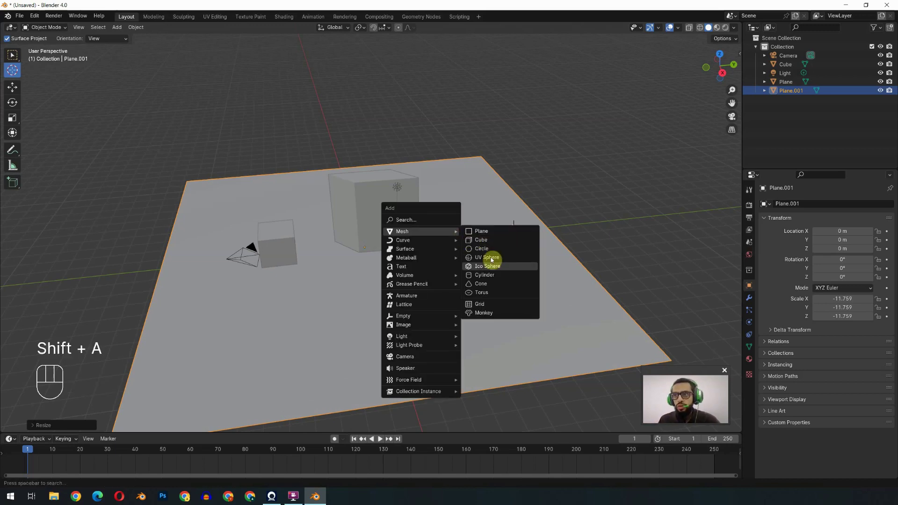
left_click(492, 266)
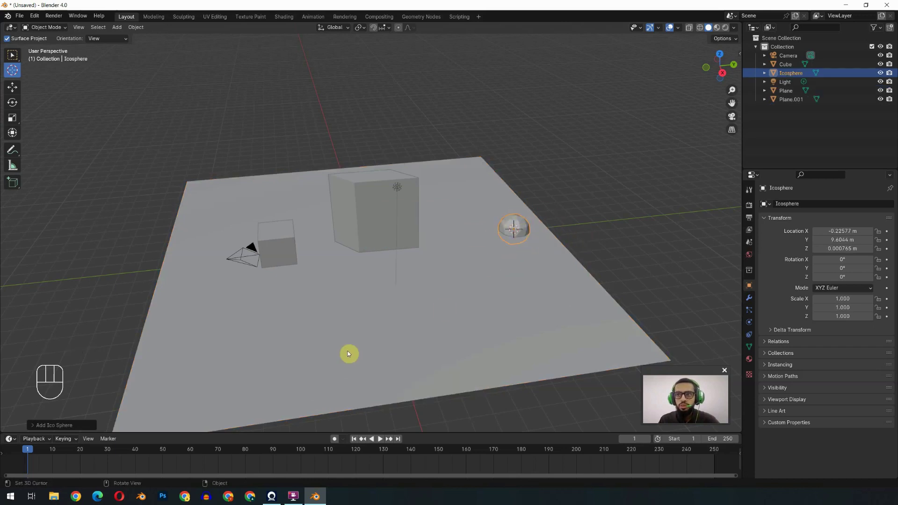
Add a torus at the ground's front and scale it to 2.573
left_click(395, 322)
key("shift+a")
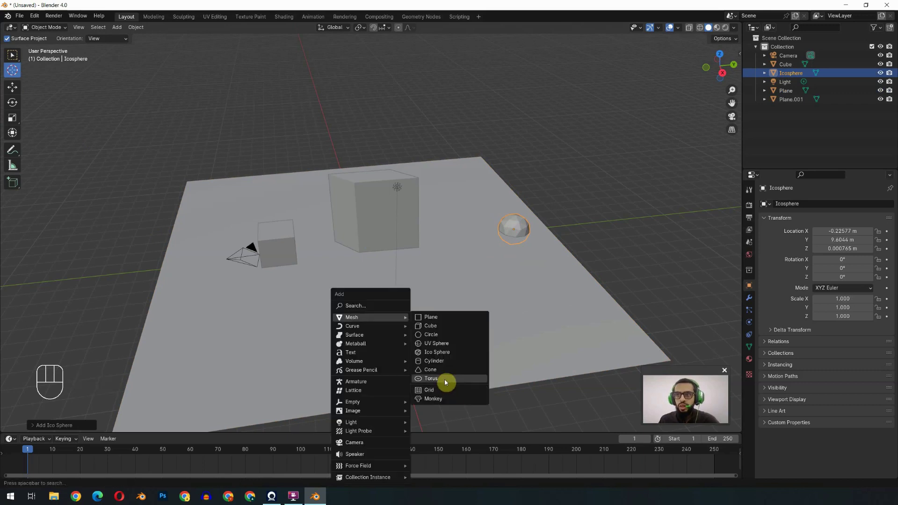
left_click(445, 381)
key("s")
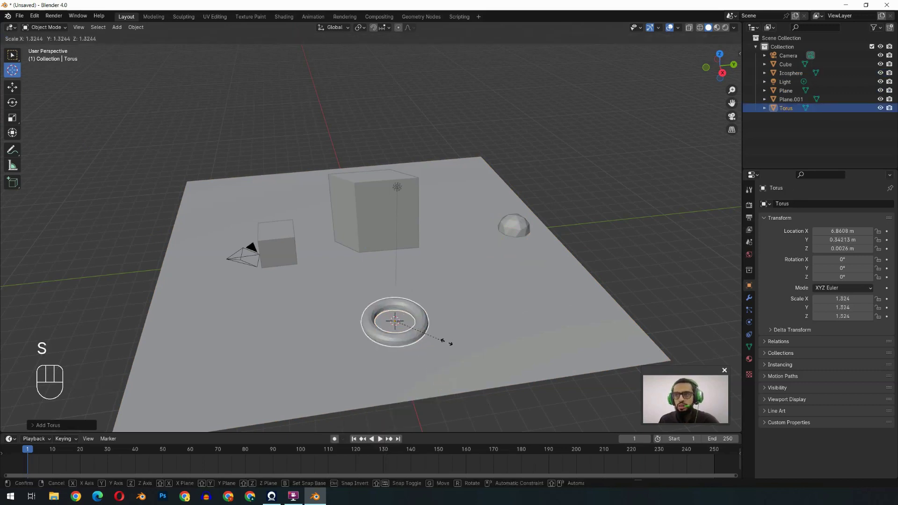
left_click(493, 351)
middle_click_drag(495, 354, 274, 255)
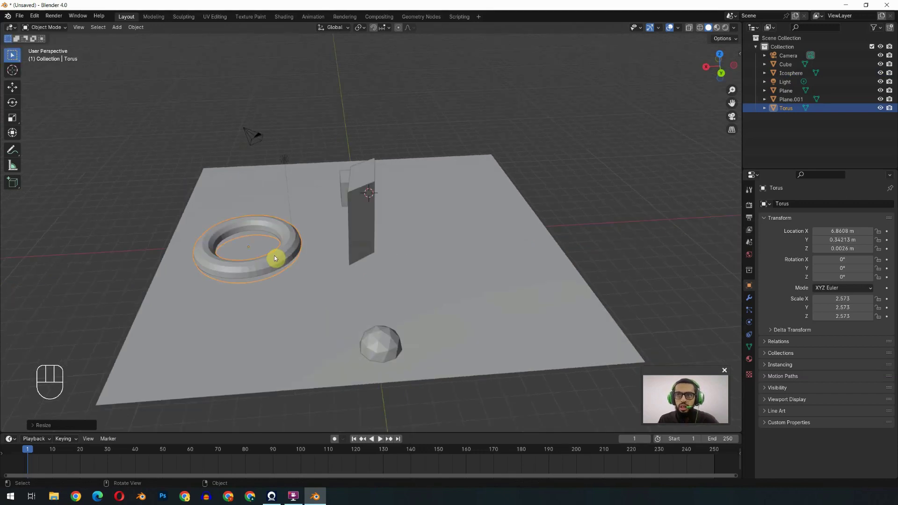
left_click(369, 193)
key("w")
left_click(360, 184)
middle_click_drag(360, 183, 461, 208)
scroll(373, 222, "up", 5)
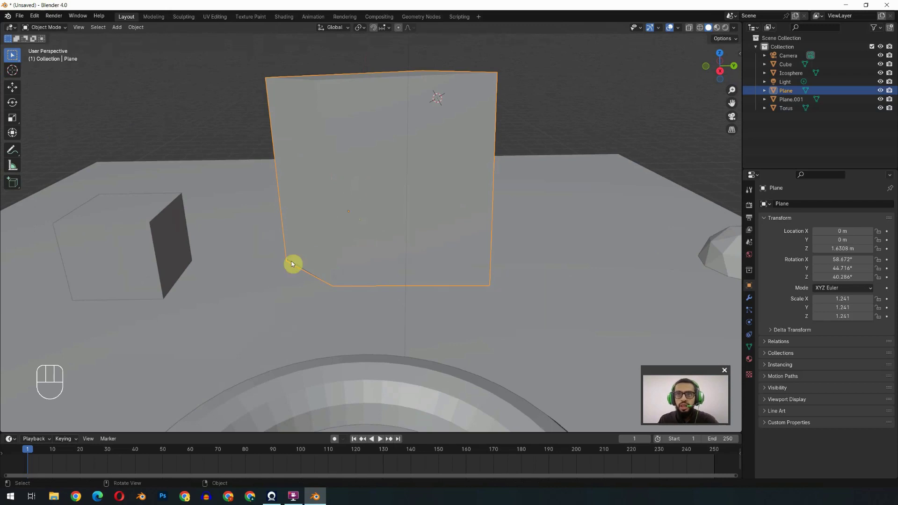
scroll(293, 263, "down", 5)
key("r")
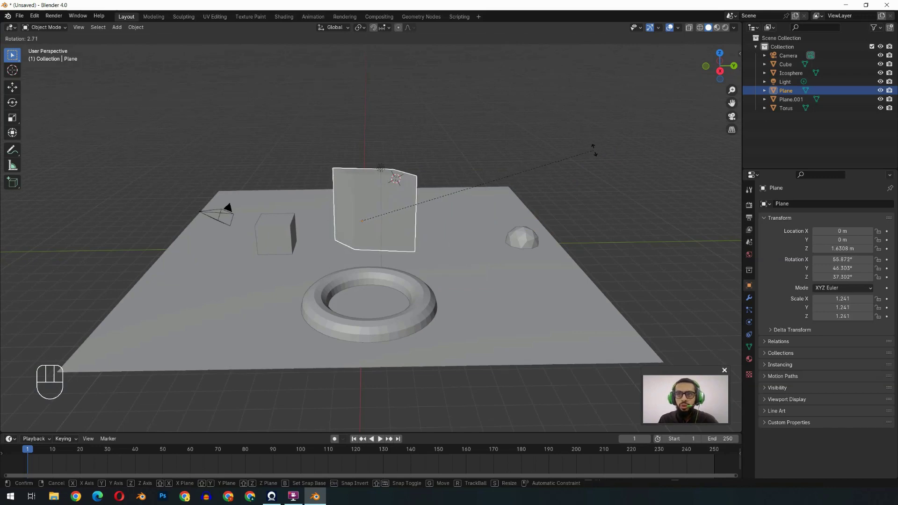
left_click(593, 150)
left_click(295, 209)
key("r")
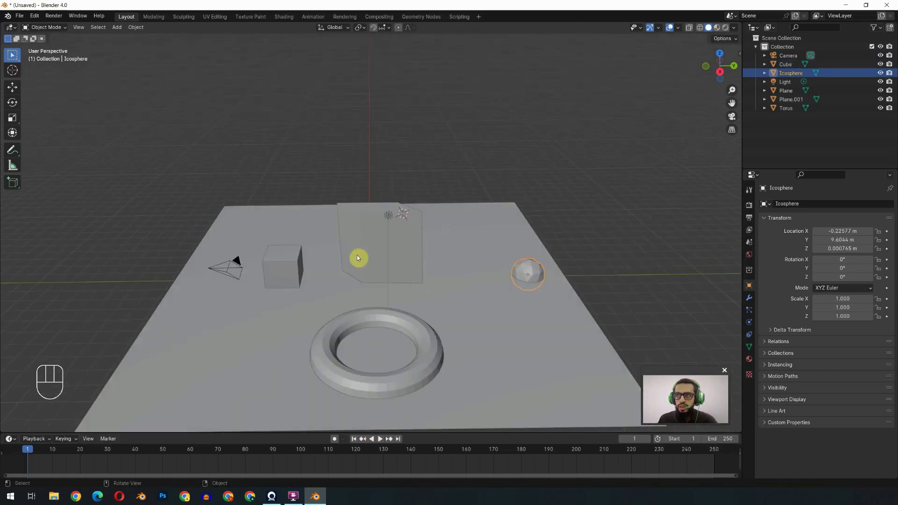
Select Torus, Plane.001, Plane, Light, Icosphere and Cube in the Outliner, ending on Camera
left_click(788, 107)
left_click(790, 99)
left_click(790, 90)
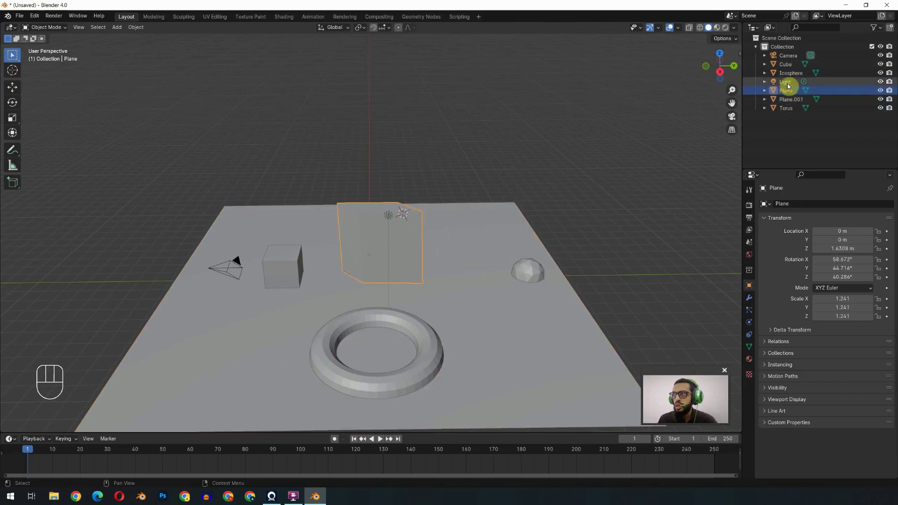
left_click(788, 83)
left_click(790, 74)
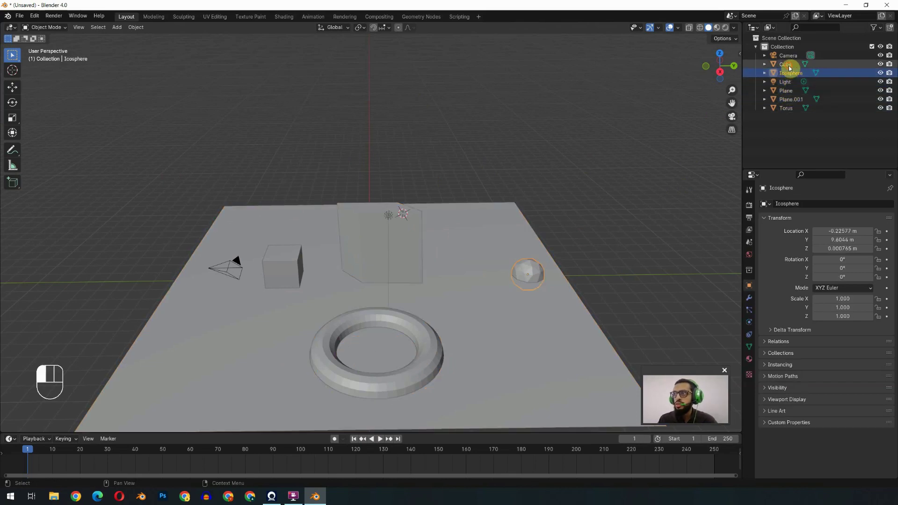
left_click(789, 64)
left_click(788, 56)
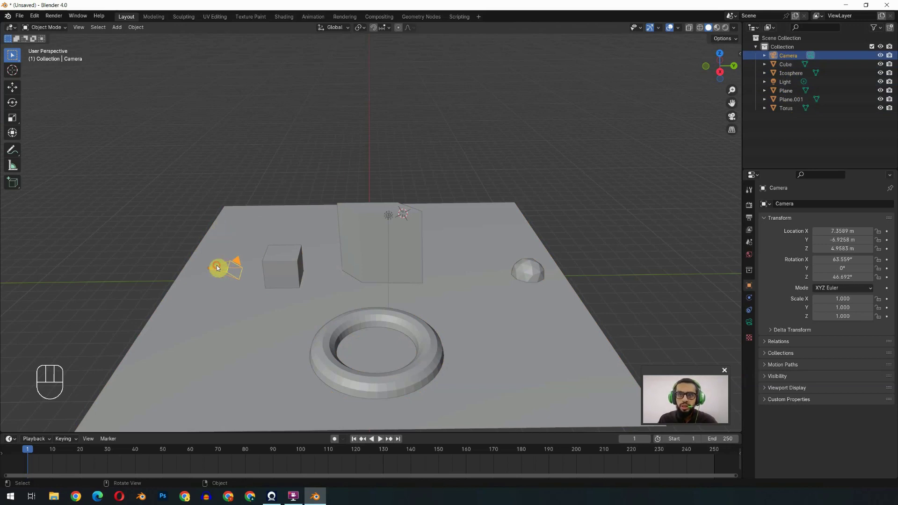